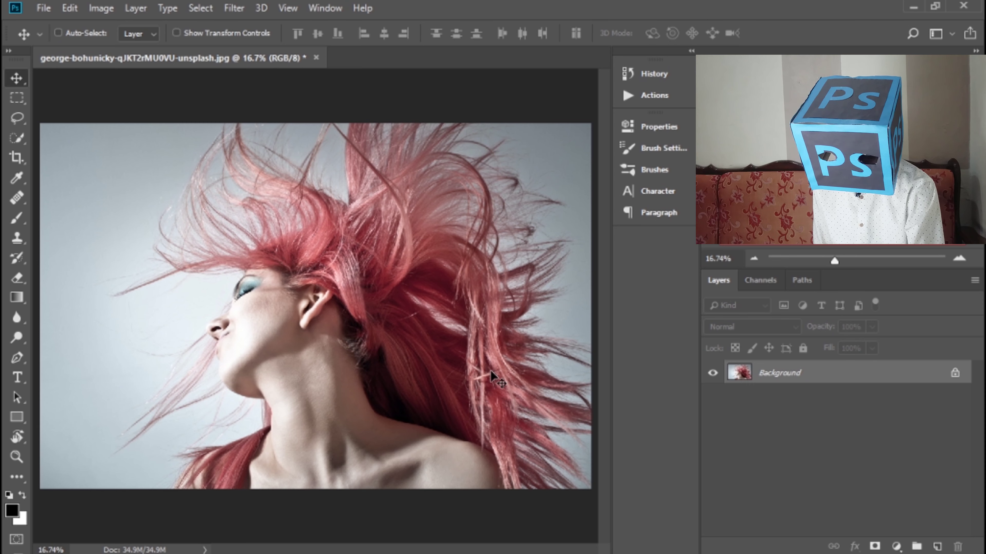
Duplicate the photo to Layer 1, hide the Background layer, and zoom in to inspect the hair
key(ctrl+j)
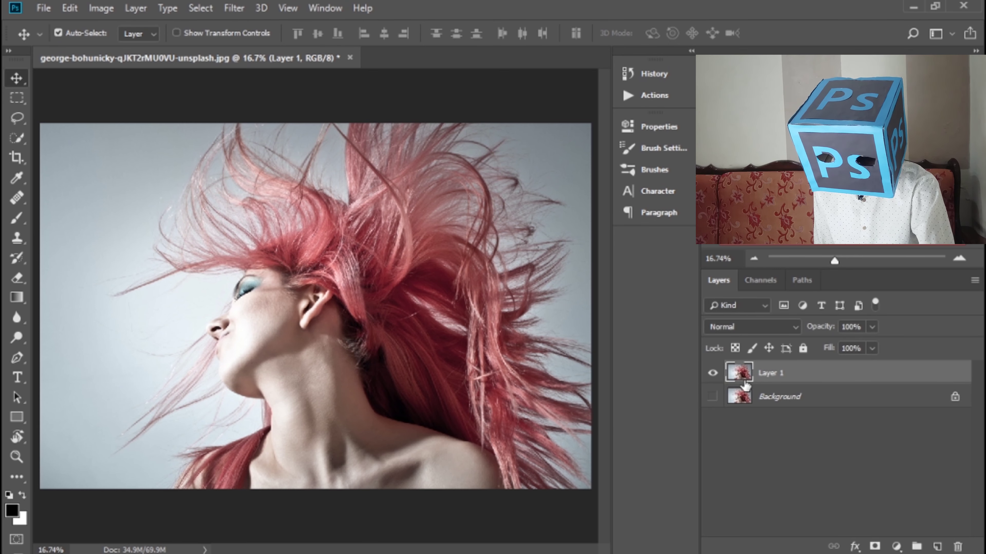
click(712, 396)
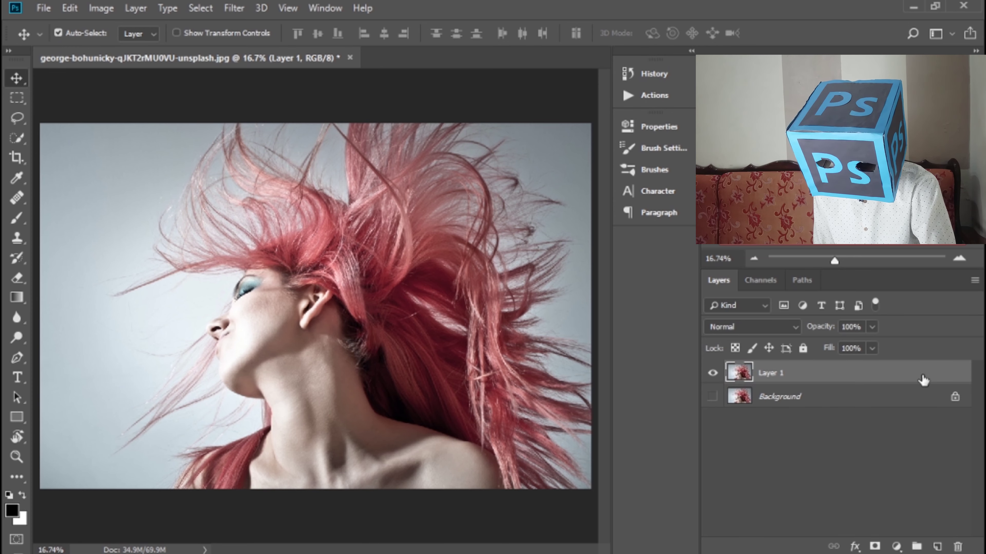
key(ctrl+plus)
key(ctrl+plus)
key(ctrl+plus)
scroll(418, 317, up, 8)
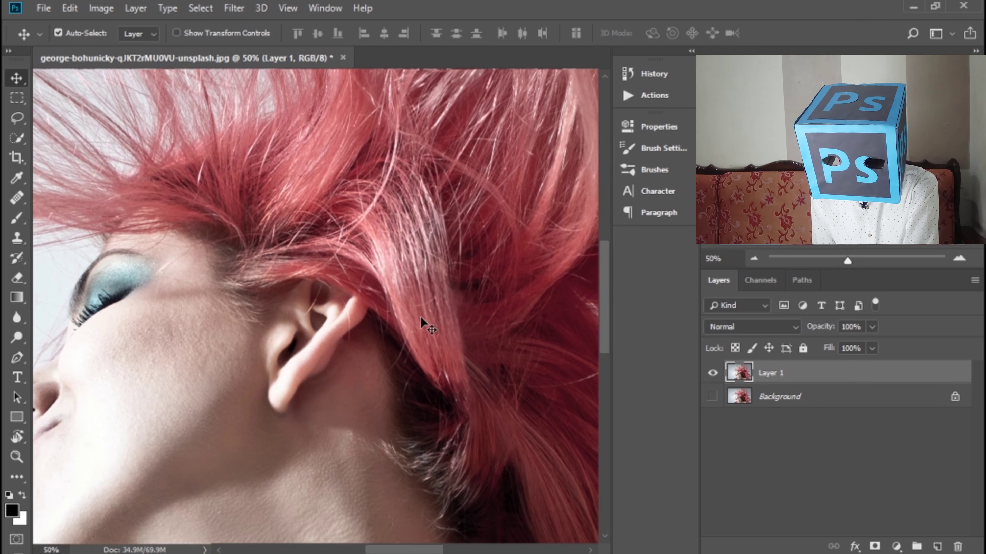
scroll(472, 316, up, 1)
key(ctrl+minus)
scroll(465, 318, down, 10)
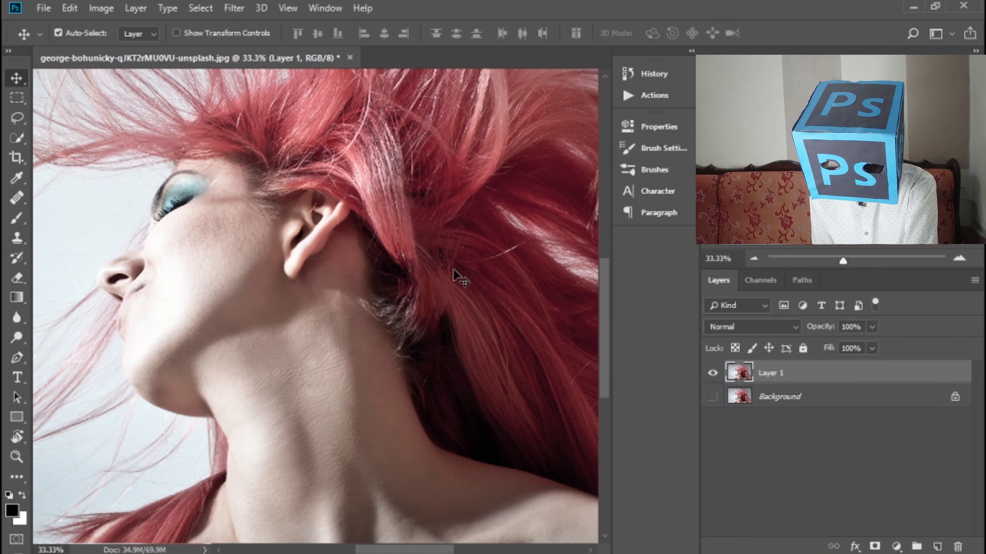
key(ctrl+0)
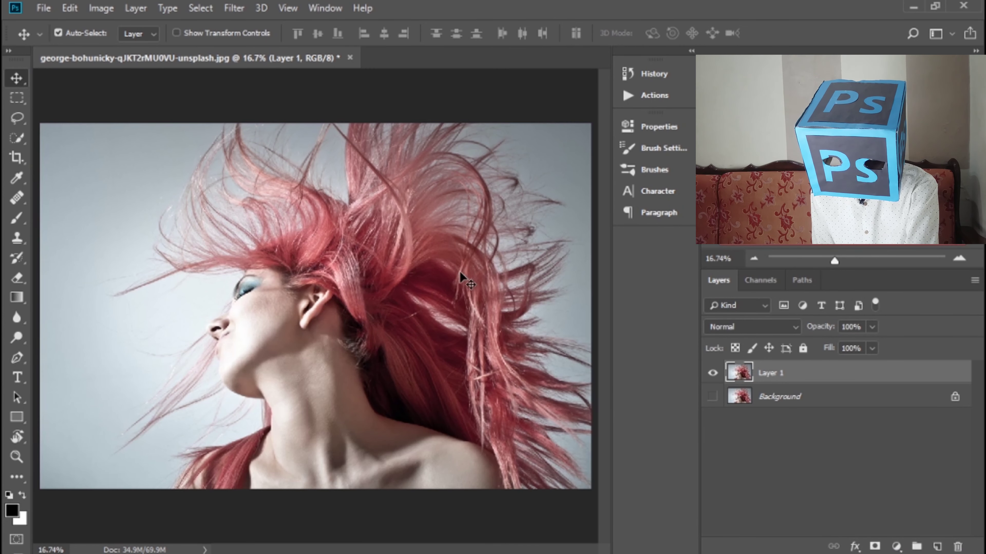
Add a Hue/Saturation adjustment layer and target the Reds by sampling the hair
click(896, 548)
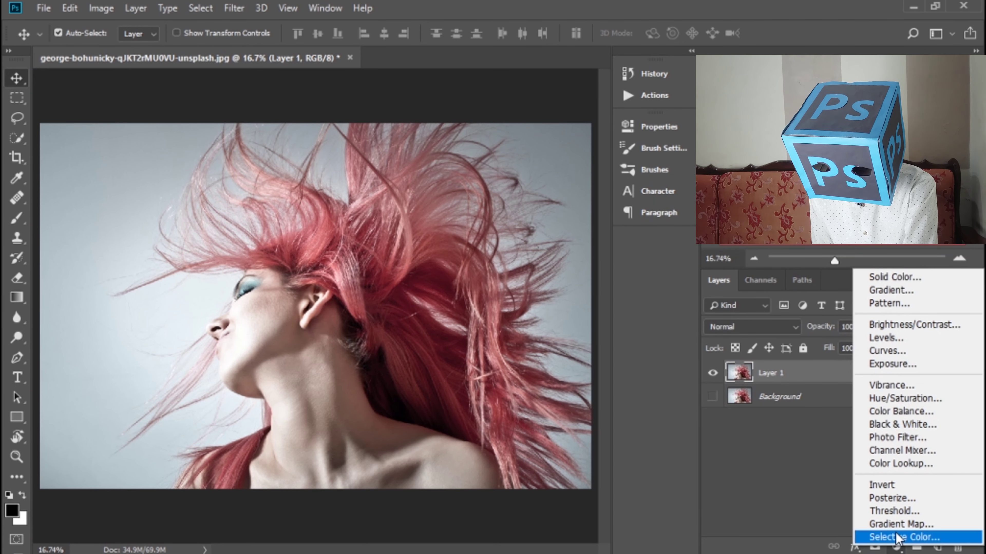
click(903, 399)
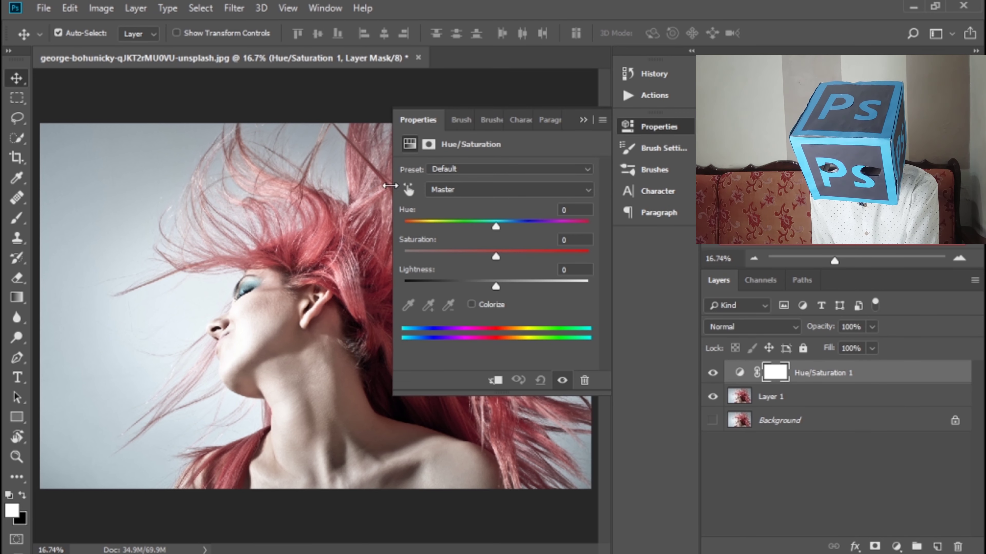
click(405, 191)
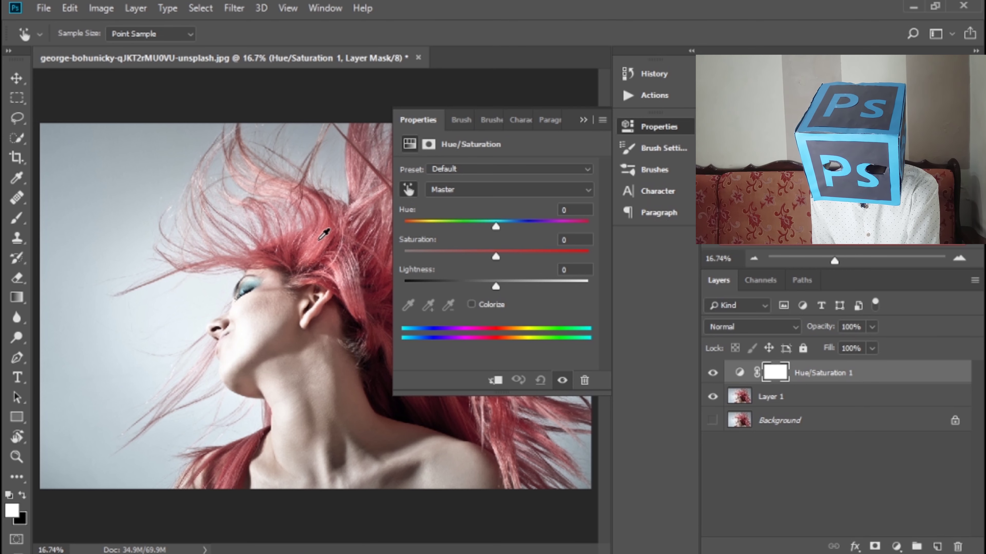
click(320, 238)
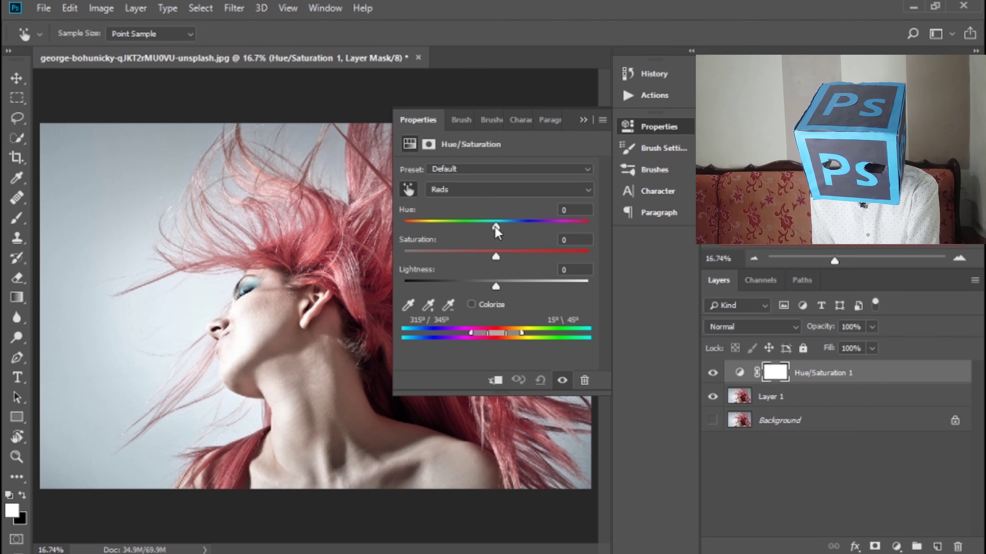
Set the Reds to Hue -170, Saturation -6 and Lightness +8 so the hair turns teal
mouse_move(495, 226)
mouse_down()
mouse_move(543, 227)
mouse_move(392, 223)
mouse_move(492, 229)
mouse_up()
mouse_move(496, 286)
mouse_down()
mouse_move(403, 285)
mouse_move(491, 286)
mouse_up()
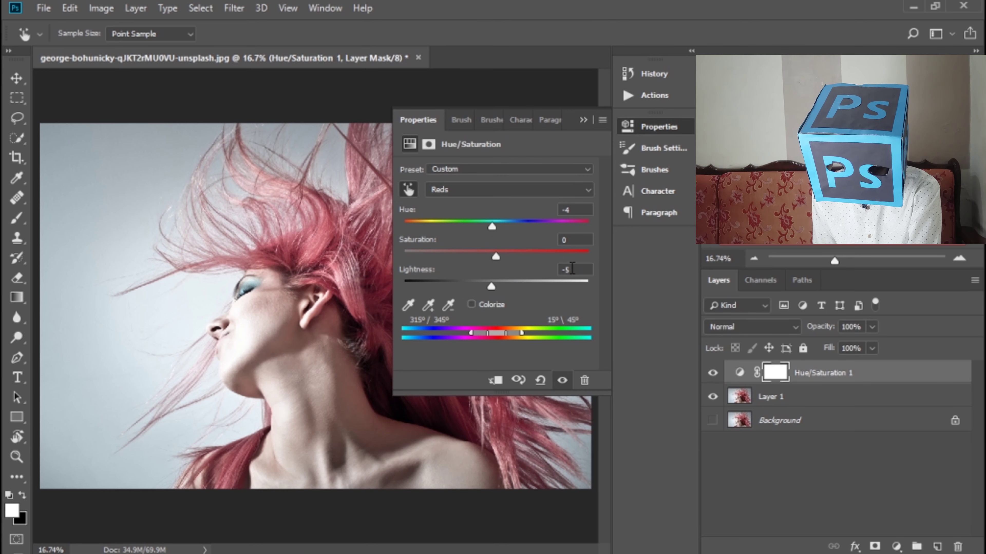
text(0)
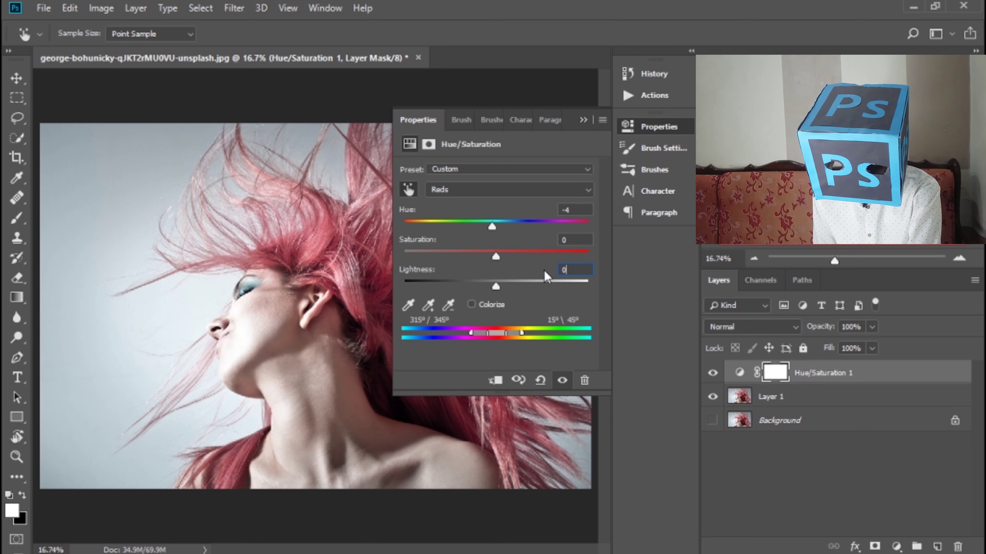
drag(493, 228, 371, 215)
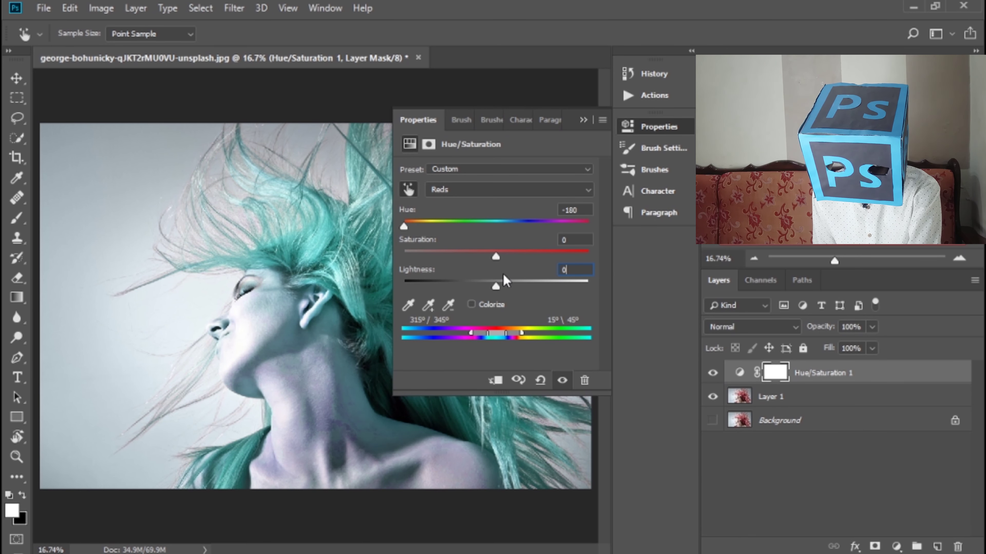
mouse_move(495, 257)
mouse_down()
mouse_move(520, 257)
mouse_move(491, 256)
mouse_up()
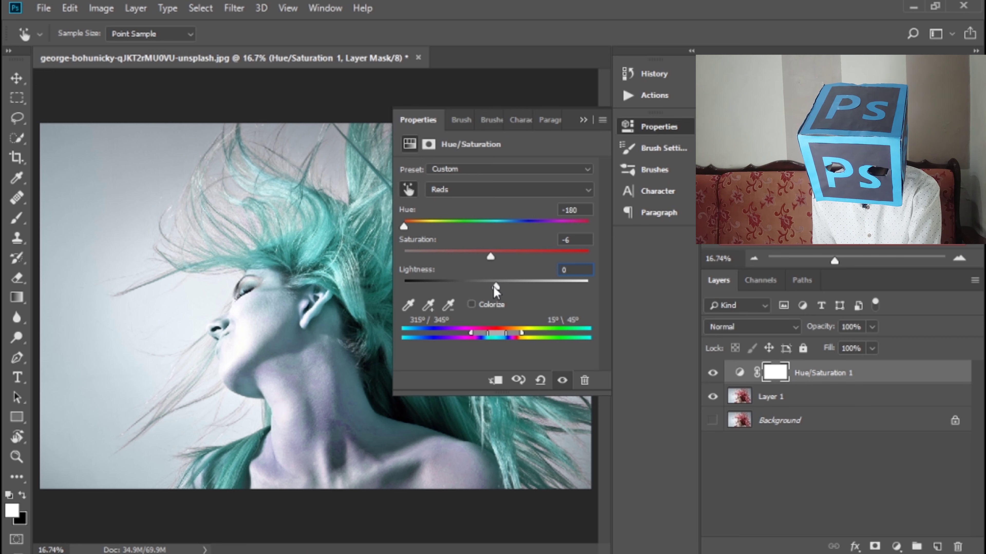
mouse_move(494, 287)
mouse_down()
mouse_move(479, 288)
mouse_move(513, 288)
mouse_up()
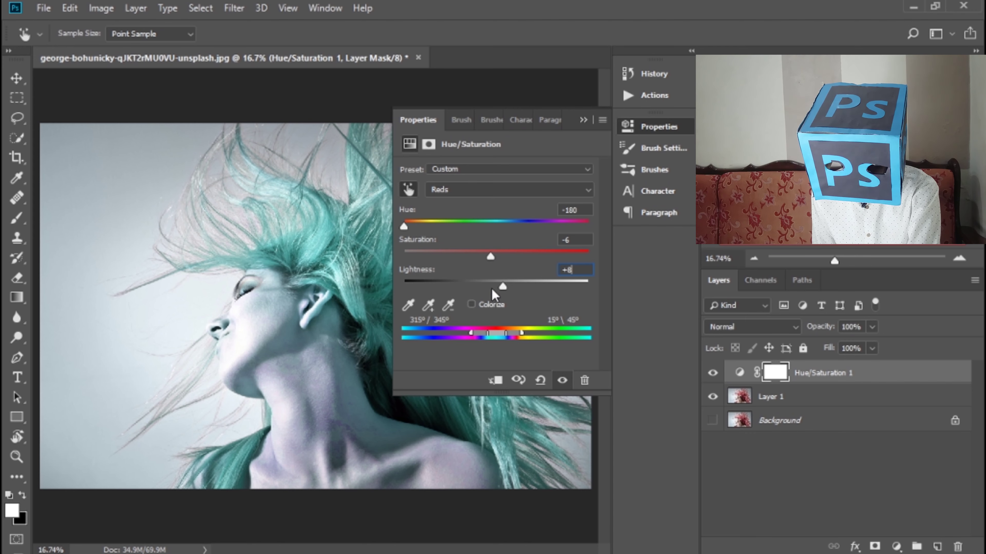
drag(403, 225, 412, 231)
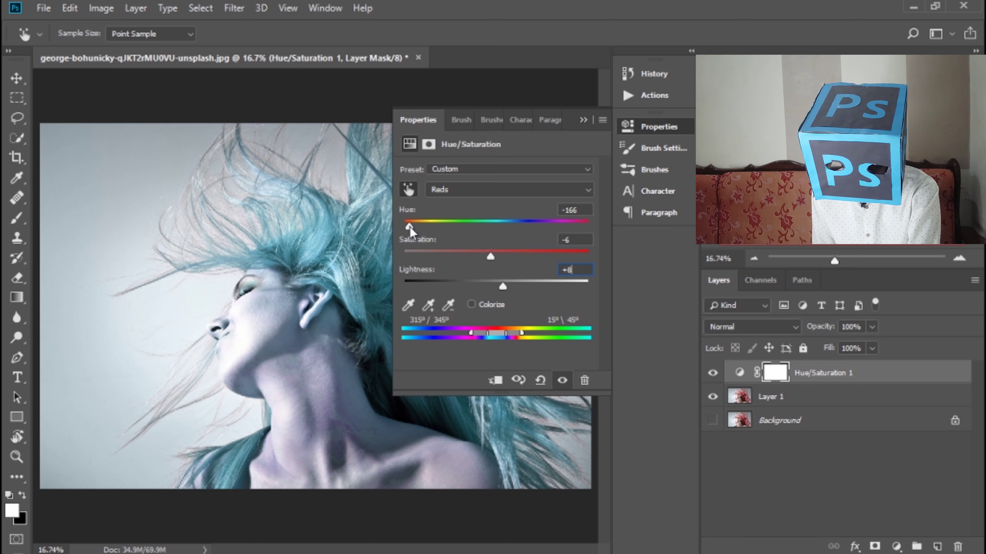
click(583, 120)
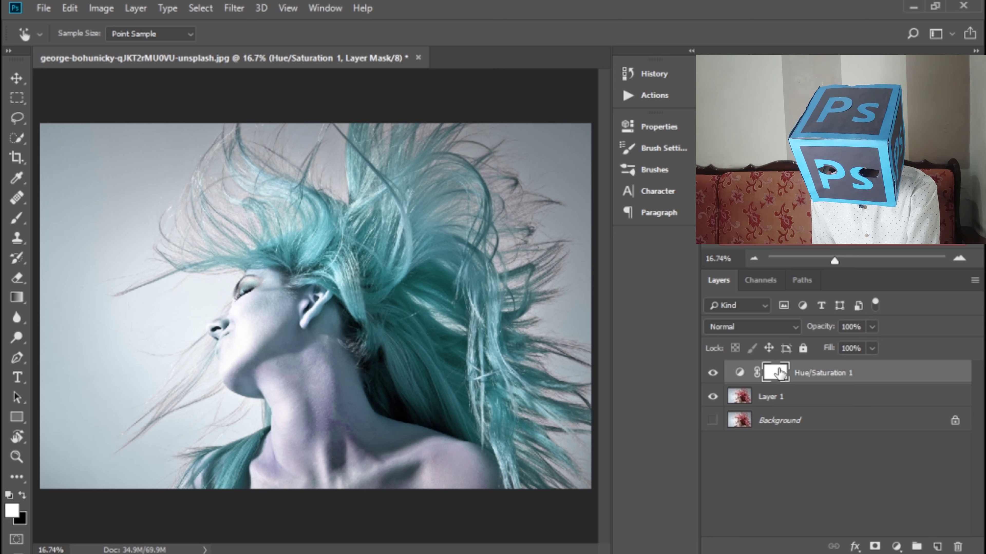
key(v)
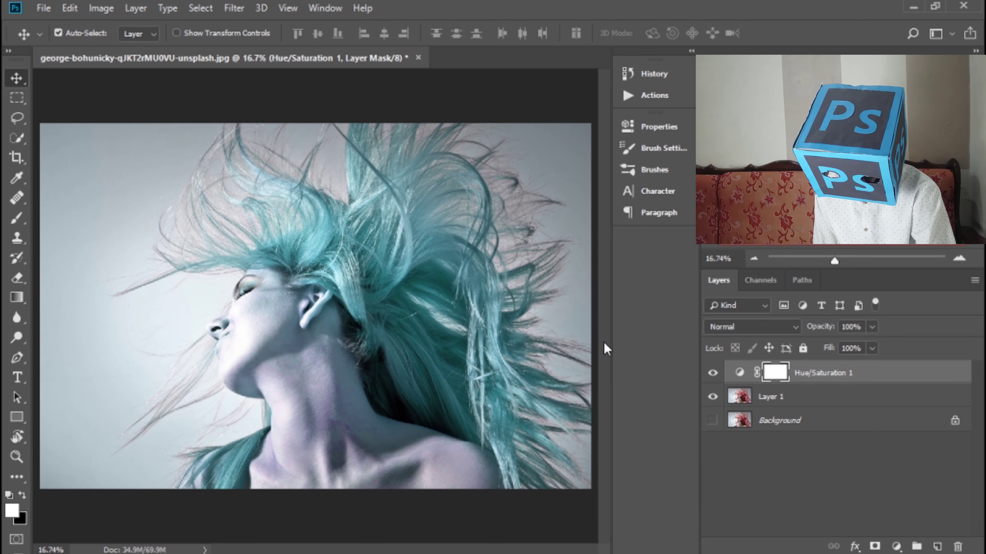
key(ctrl+i)
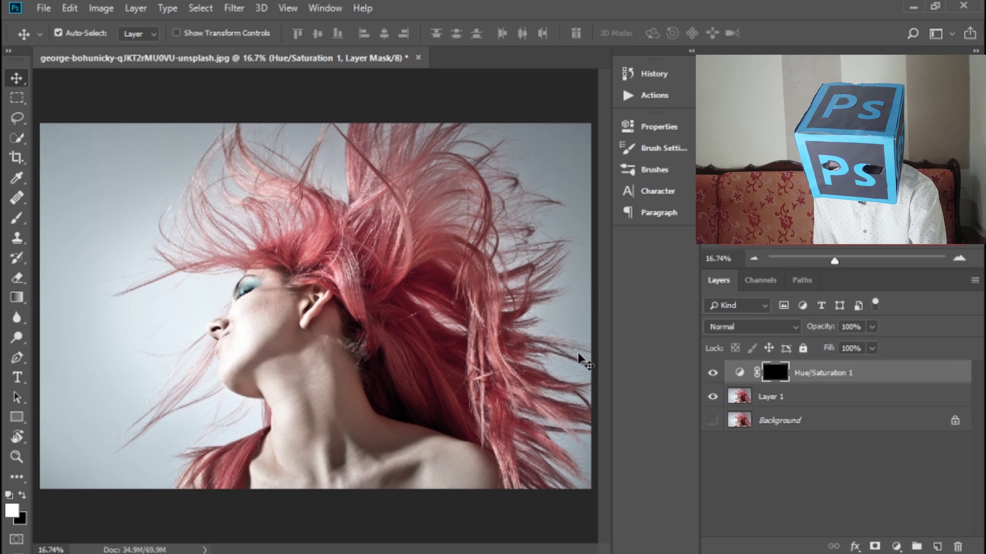
key(ctrl+plus)
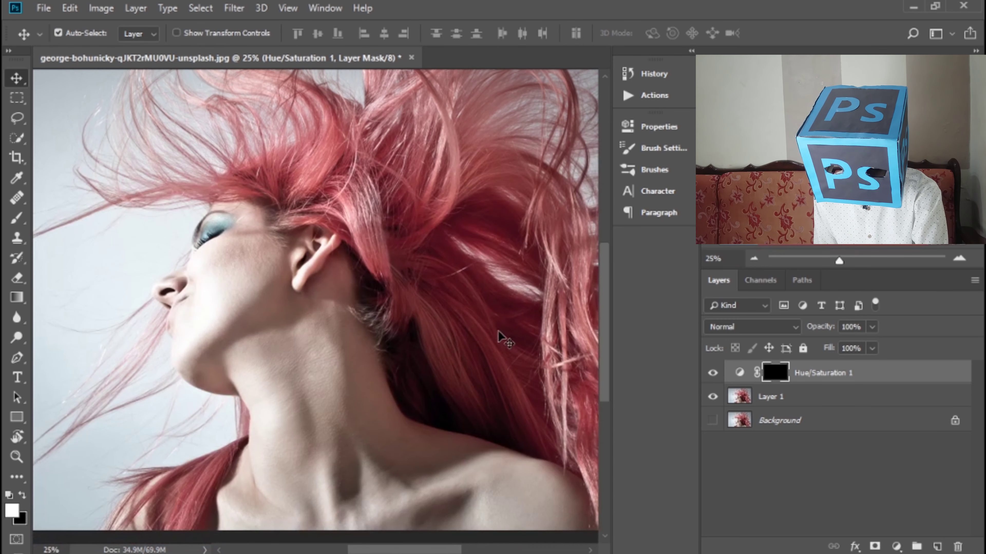
key(ctrl+minus)
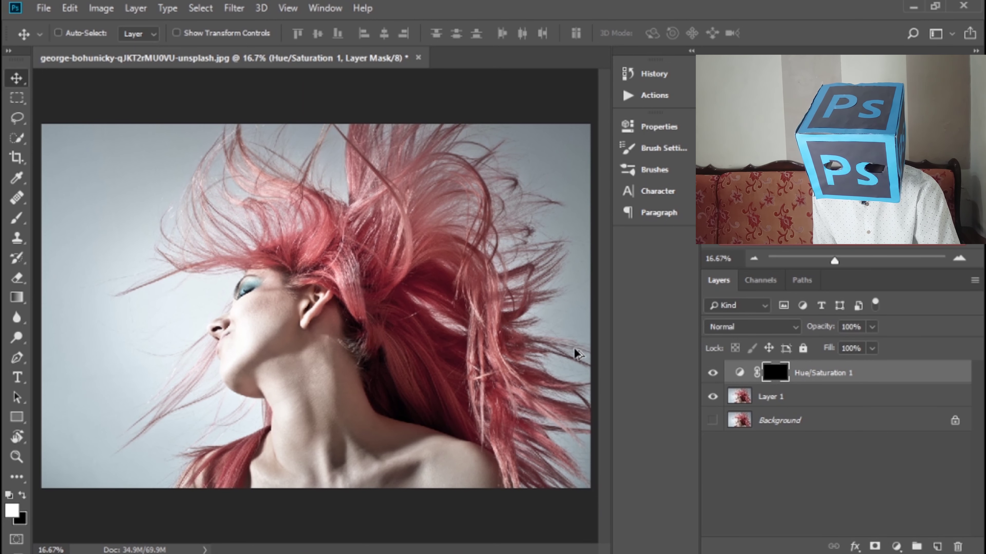
key(ctrl+i)
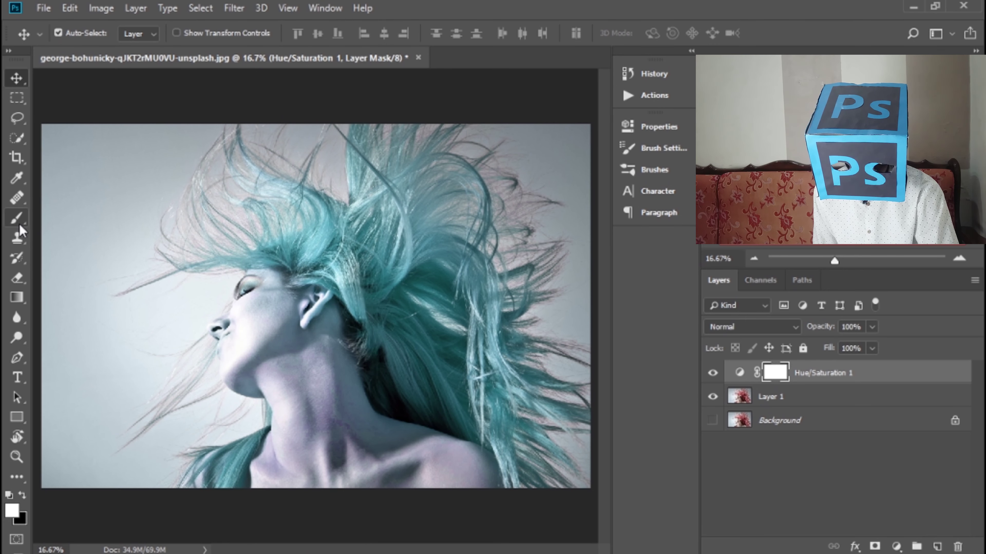
Erase the Hue/Saturation mask with a 500 px eraser to restore natural skin on the neck
click(16, 283)
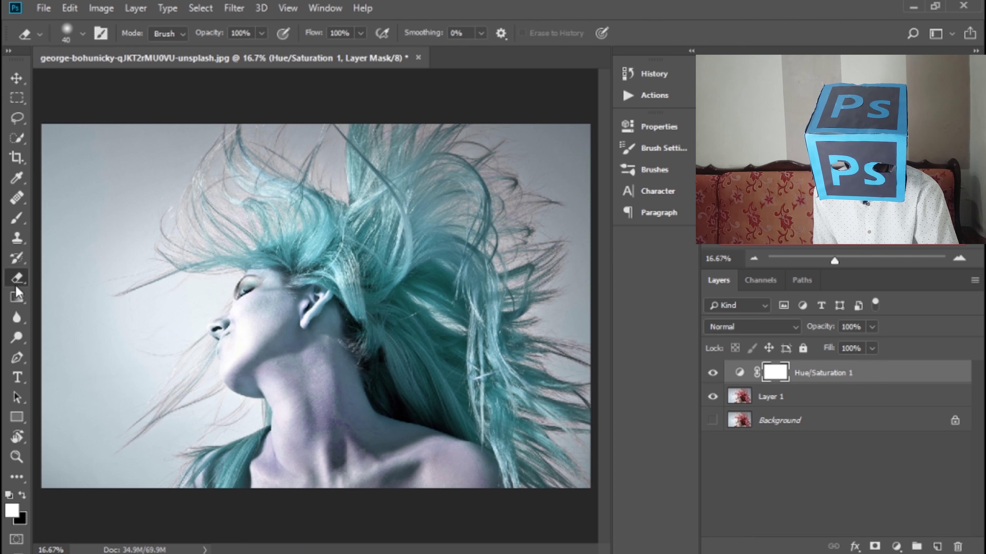
click(66, 37)
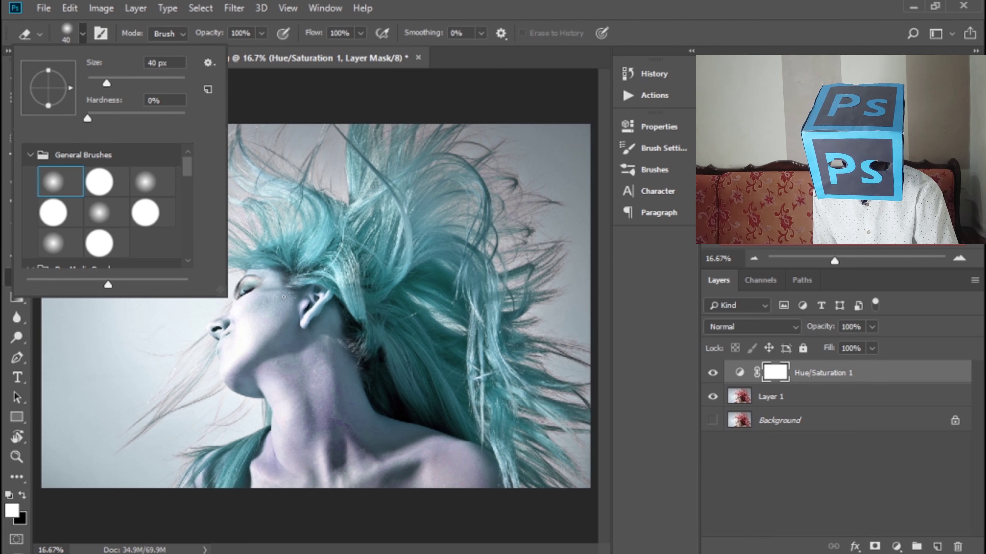
click(308, 373)
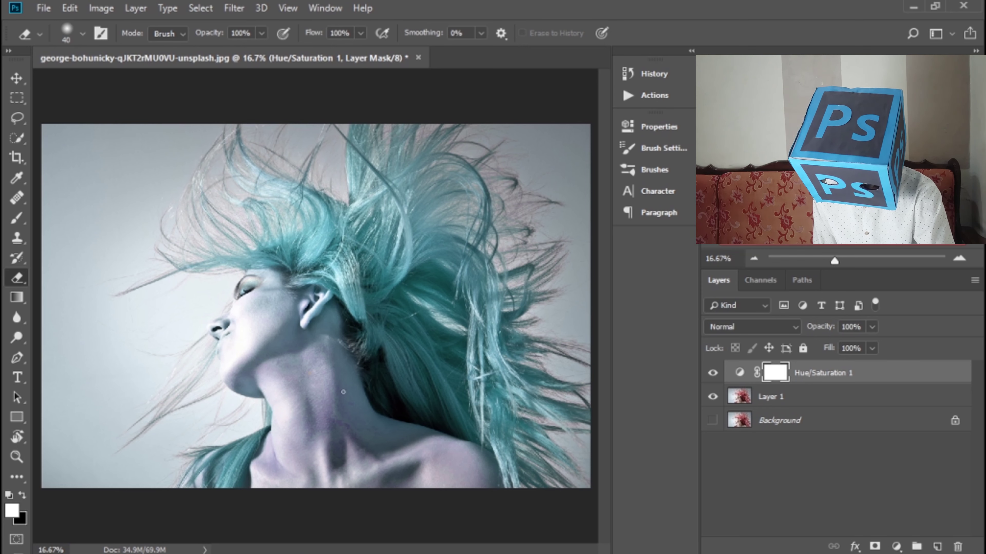
key(bracketright)
key(bracketright)
key(bracketright)
key(bracketright)
key(bracketright)
key(bracketright)
key(bracketright)
key(bracketright)
key(bracketright)
key(bracketright)
key(bracketright)
key(bracketright)
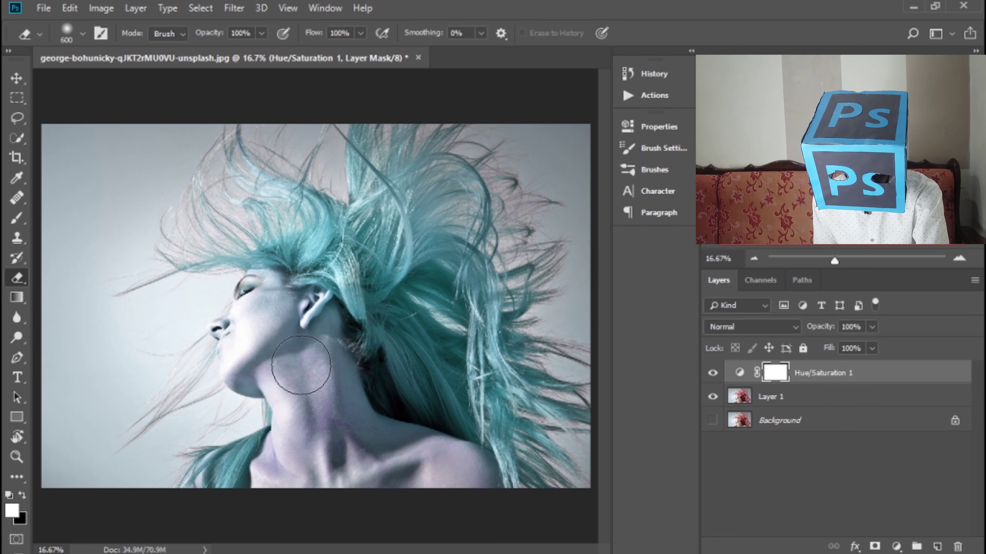
click(291, 348)
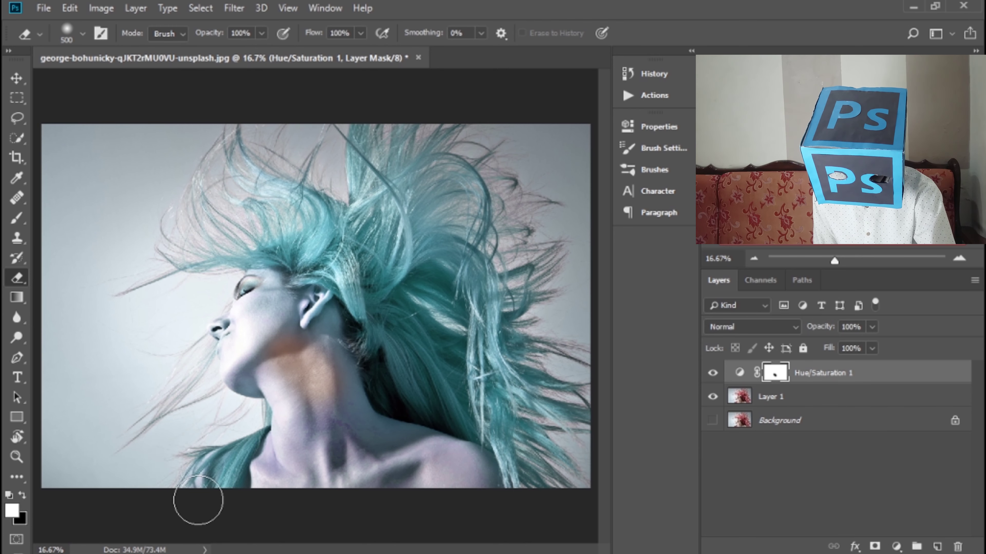
mouse_move(321, 389)
mouse_down()
mouse_move(275, 357)
mouse_move(279, 403)
mouse_move(302, 429)
mouse_move(279, 469)
mouse_move(466, 481)
mouse_move(460, 465)
mouse_move(345, 446)
mouse_move(339, 415)
mouse_move(320, 407)
mouse_move(340, 388)
mouse_move(322, 374)
mouse_move(329, 393)
mouse_up()
Zoom in and restore natural skin on the chin, cheek and jaw with a 125 px eraser
key(ctrl+plus)
key(ctrl+plus)
scroll(310, 388, down, 5)
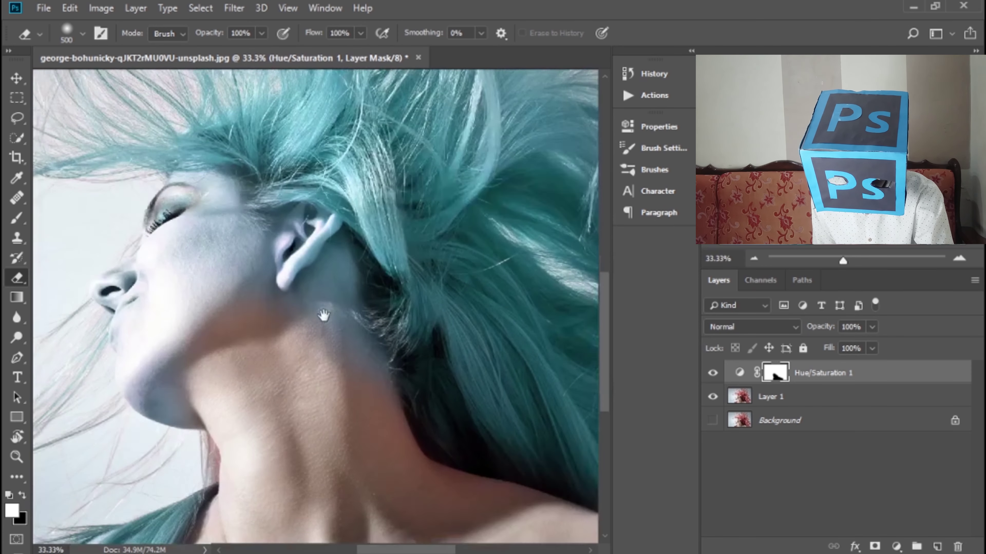
drag(276, 341, 303, 374)
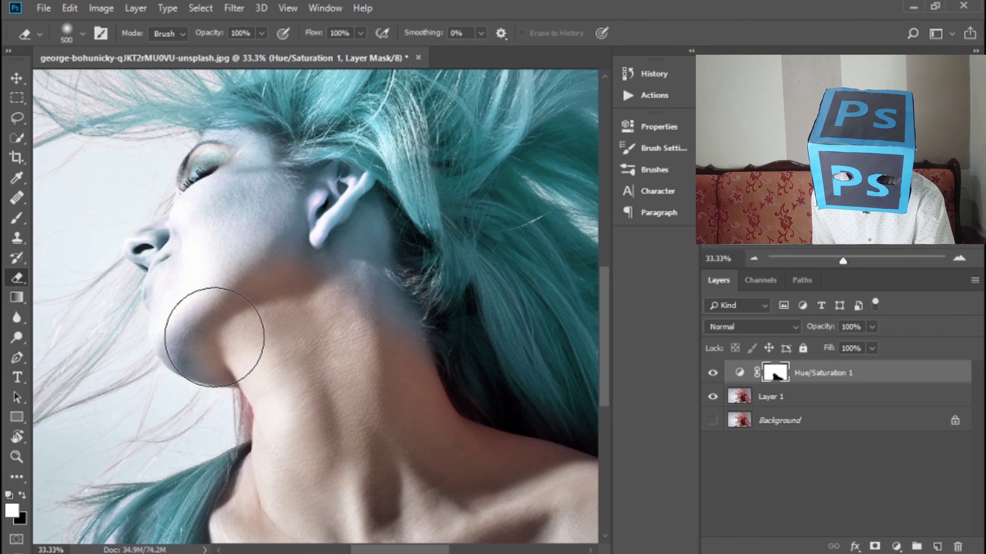
scroll(220, 330, up, 3)
mouse_move(215, 393)
mouse_down()
mouse_move(195, 324)
mouse_move(223, 378)
mouse_move(171, 345)
mouse_move(139, 342)
mouse_move(176, 357)
mouse_move(154, 357)
mouse_move(199, 360)
mouse_move(177, 357)
mouse_move(194, 318)
mouse_move(226, 302)
mouse_move(268, 307)
mouse_move(265, 328)
mouse_move(244, 319)
mouse_up()
scroll(196, 325, up, 2)
key(bracketleft)
key(bracketleft)
key(bracketleft)
key(bracketleft)
key(bracketleft)
key(bracketleft)
key(bracketleft)
scroll(179, 384, up, 2)
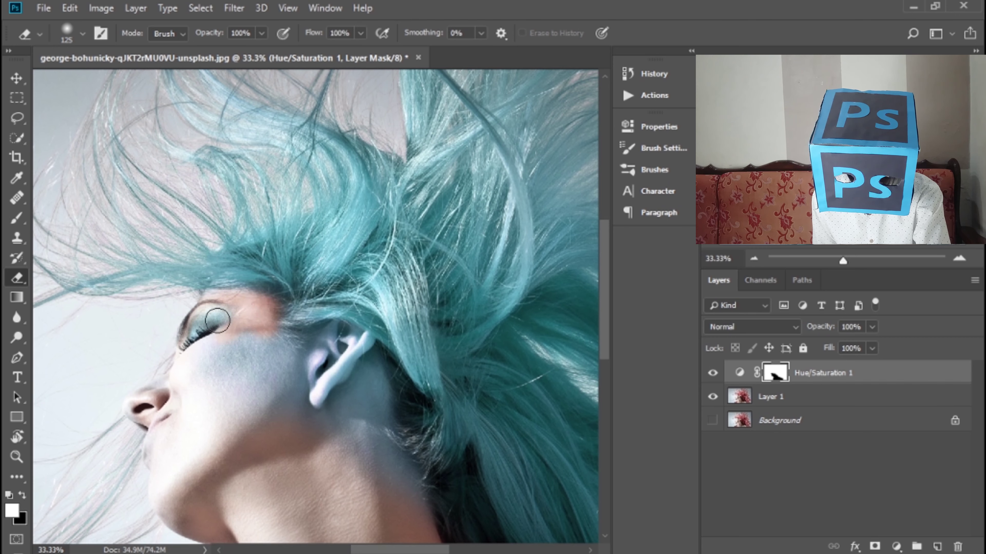
mouse_move(201, 331)
mouse_down()
mouse_move(190, 355)
mouse_move(210, 348)
mouse_move(201, 373)
mouse_move(248, 345)
mouse_up()
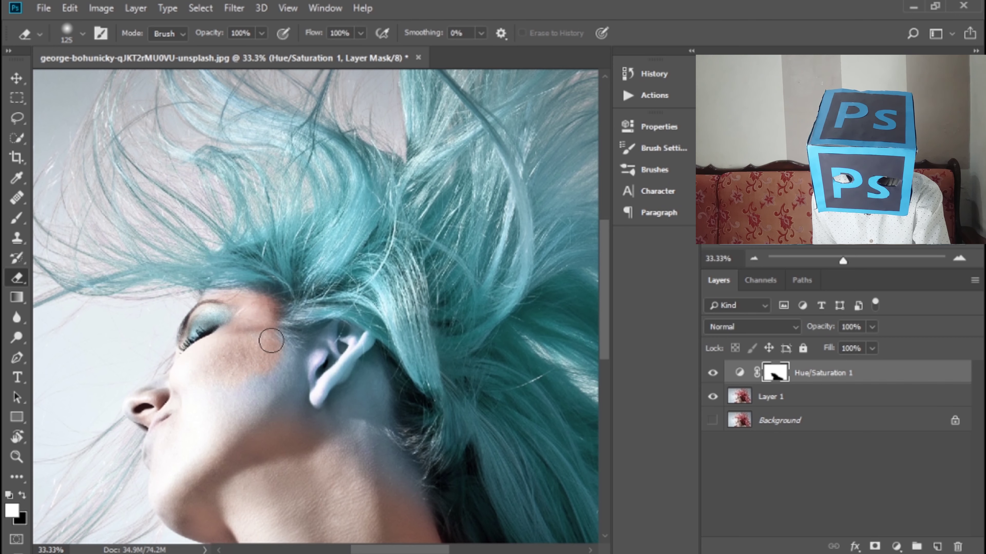
mouse_move(276, 400)
mouse_down()
mouse_move(308, 406)
mouse_move(324, 386)
mouse_move(336, 362)
mouse_move(319, 346)
mouse_move(348, 342)
mouse_move(372, 357)
mouse_up()
Restore skin tone on the ear and behind it with a 200 px eraser
key(bracketright)
key(bracketright)
key(bracketright)
mouse_move(359, 396)
mouse_down()
mouse_move(288, 298)
mouse_move(268, 301)
mouse_move(253, 335)
mouse_move(298, 271)
mouse_move(281, 337)
mouse_move(292, 342)
mouse_move(274, 368)
mouse_move(299, 380)
mouse_move(332, 335)
mouse_move(399, 310)
mouse_move(383, 309)
mouse_move(393, 289)
mouse_up()
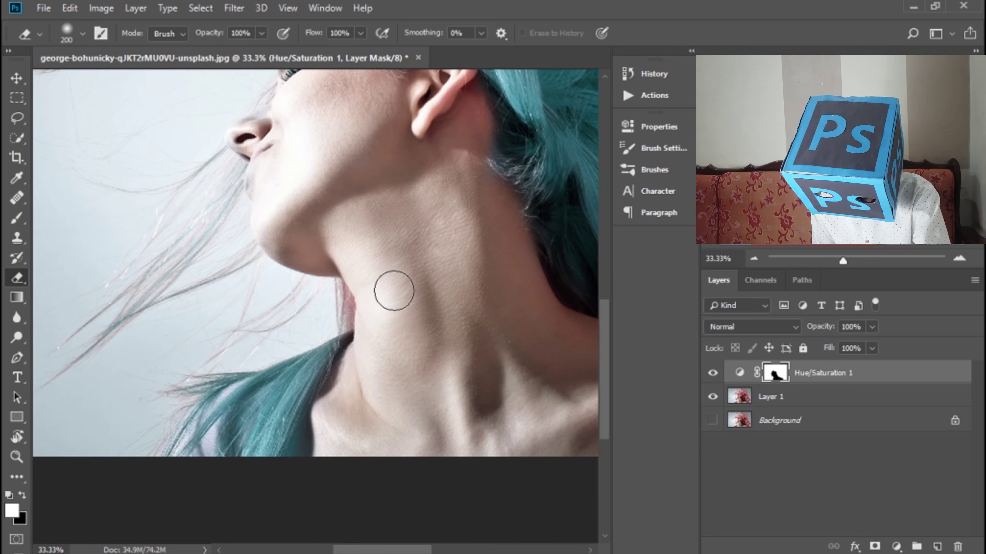
key(ctrl+plus)
key(ctrl+plus)
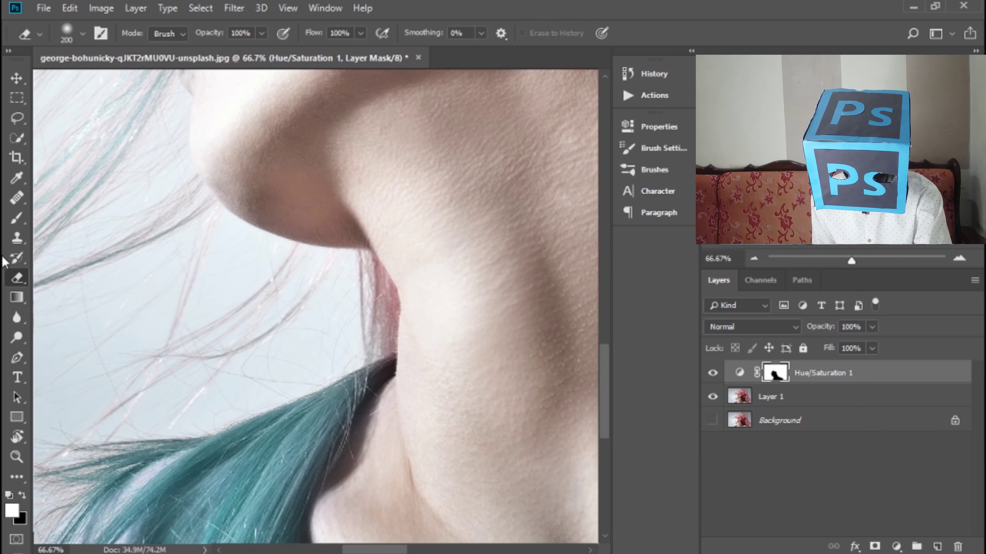
key(b)
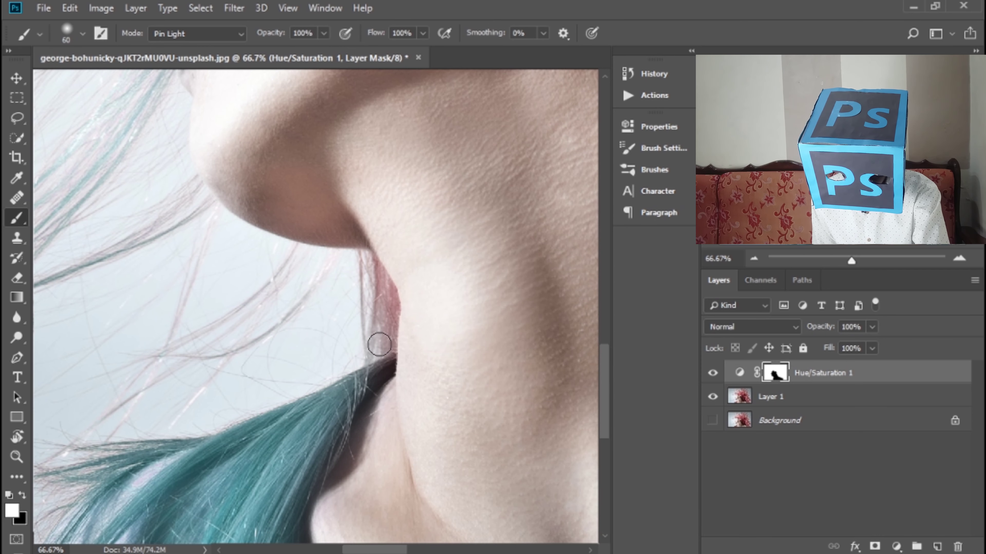
Paint the pink hair strands beside the neck teal with a white brush, then fit the image on screen
mouse_move(379, 344)
mouse_down()
mouse_move(380, 296)
mouse_move(382, 312)
mouse_move(360, 265)
mouse_move(384, 302)
mouse_up()
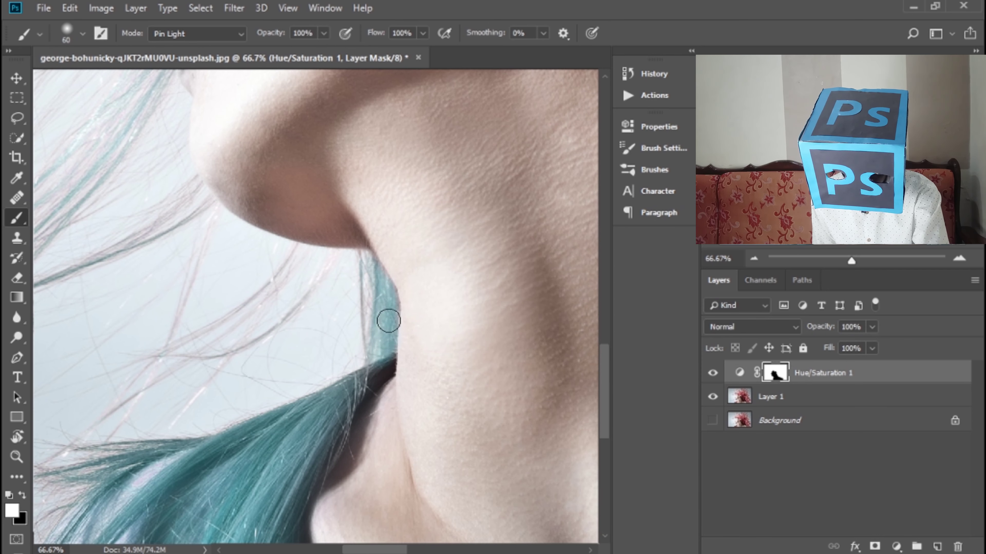
drag(273, 422, 316, 268)
scroll(252, 212, up, 10)
scroll(255, 202, up, 15)
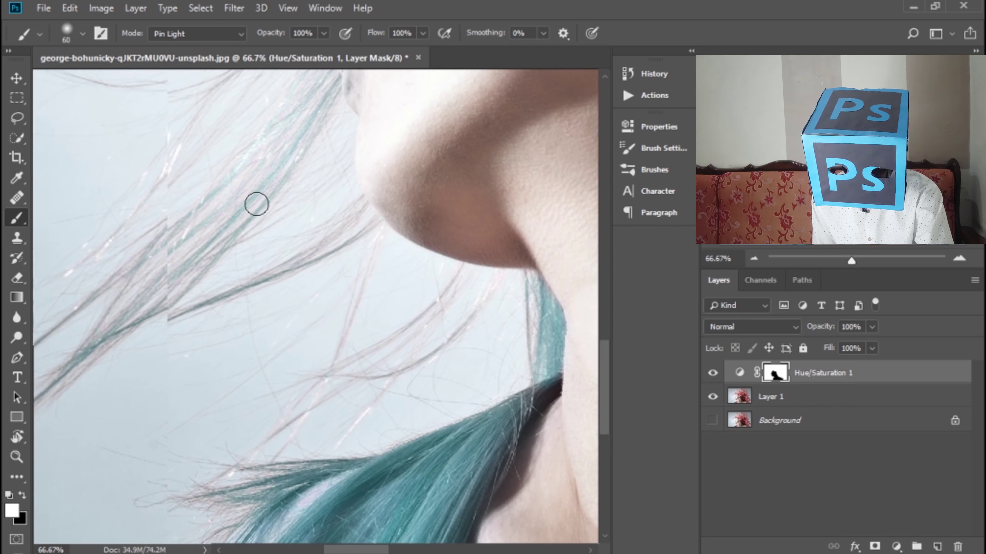
scroll(390, 227, up, 6)
scroll(345, 268, right, 12)
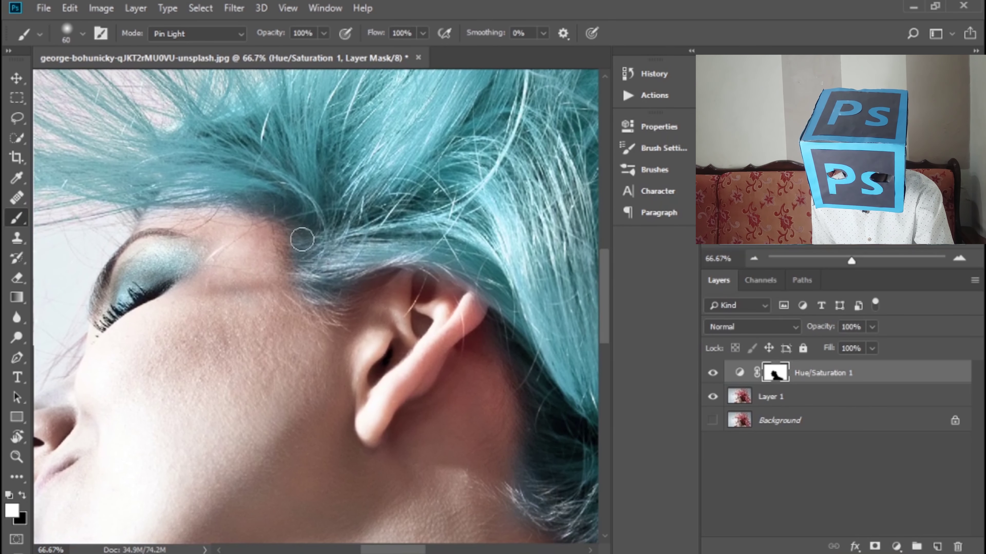
drag(483, 393, 338, 261)
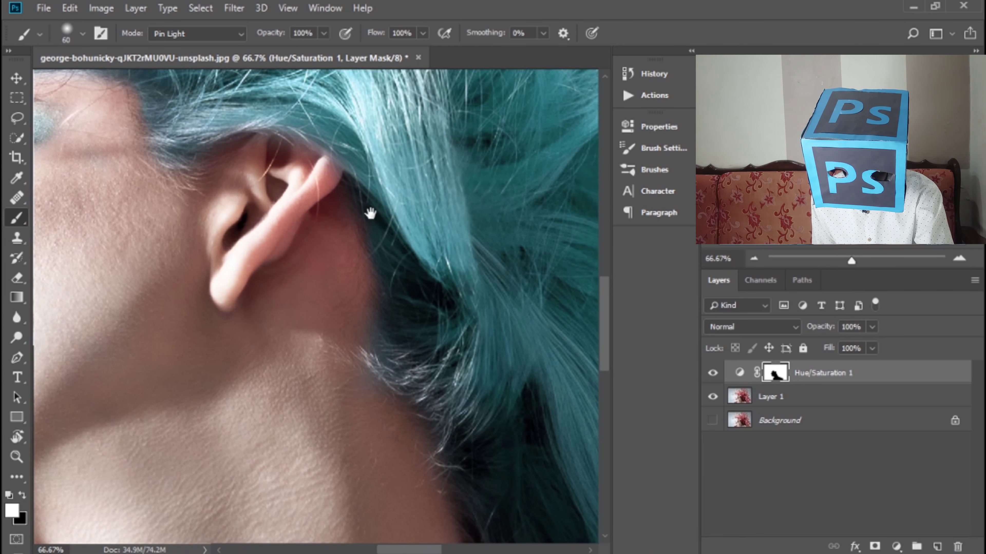
scroll(370, 214, up, 4)
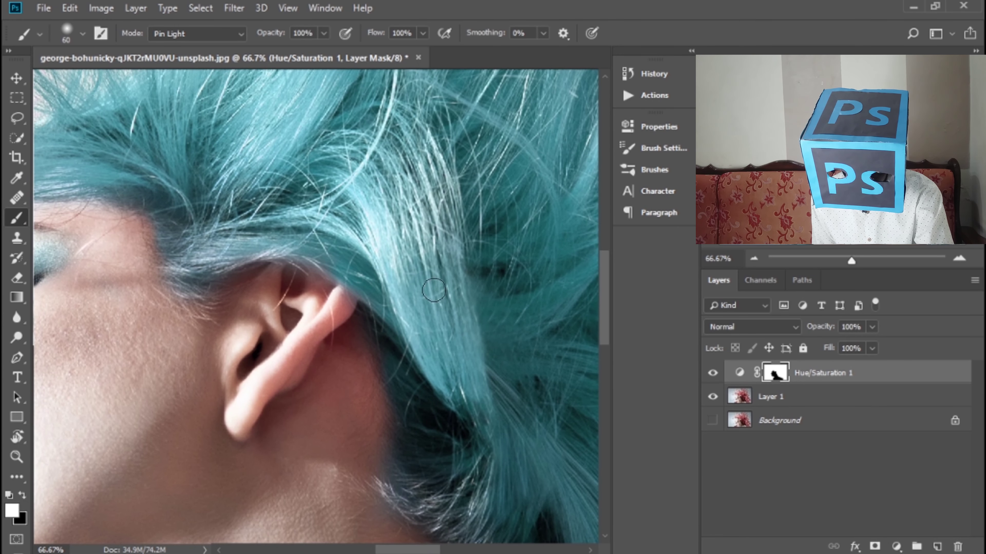
scroll(450, 287, right, 8)
scroll(450, 287, down, 5)
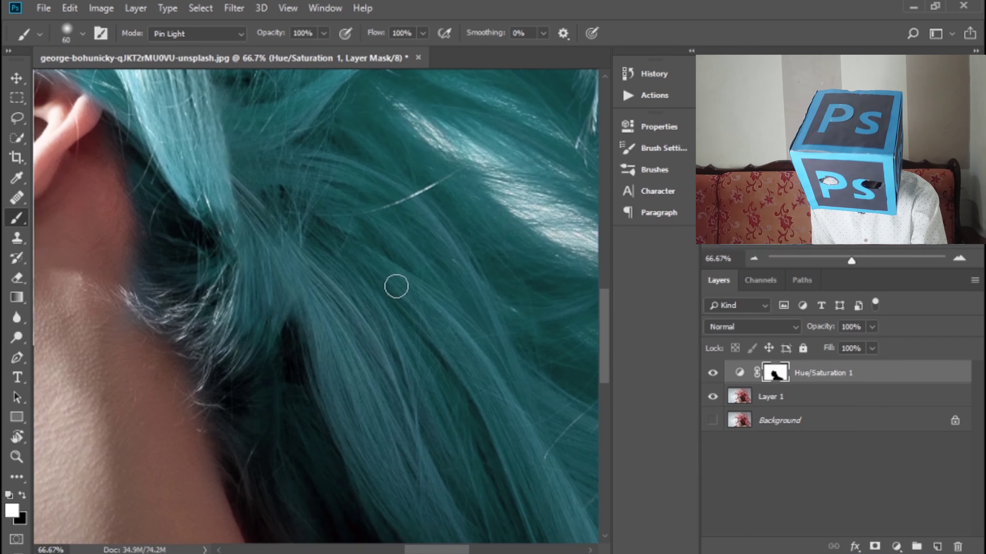
key(ctrl+0)
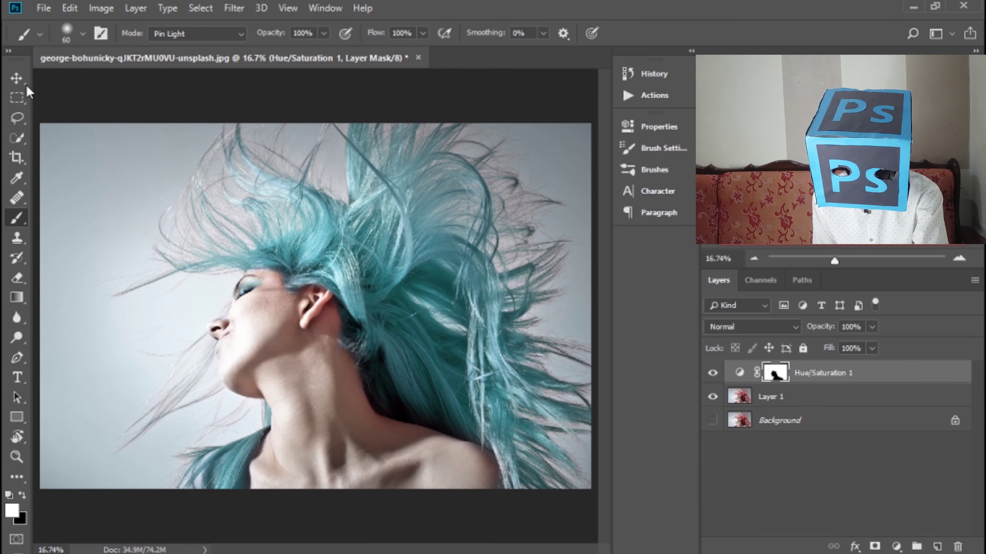
Set the Hue/Saturation Master hue to +17 so the hair turns light blue
click(16, 78)
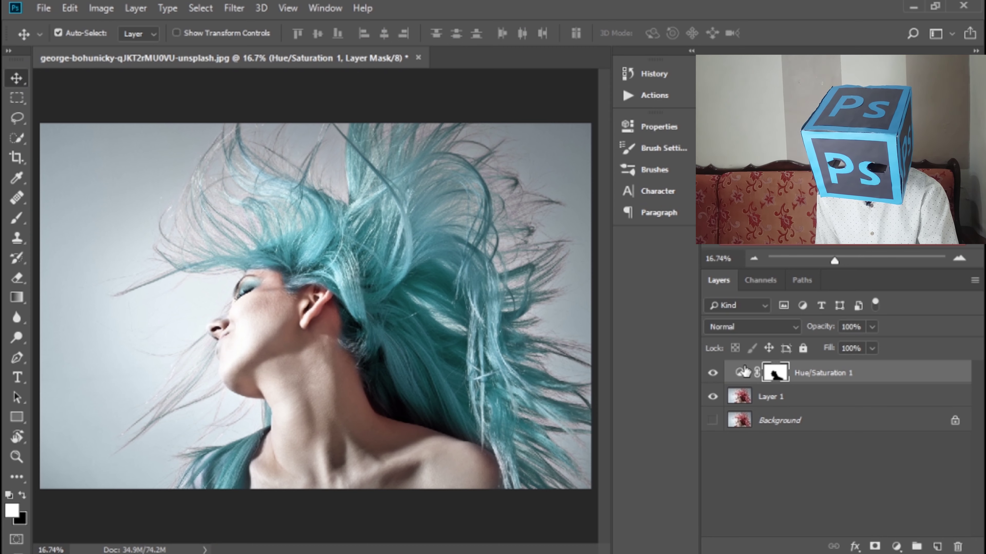
click(739, 373)
double_click(739, 374)
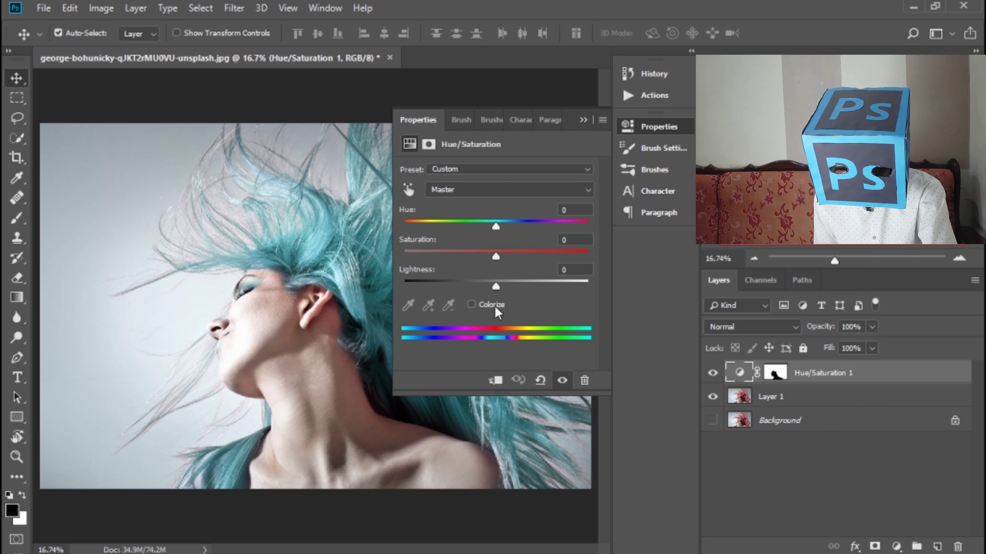
drag(496, 228, 465, 224)
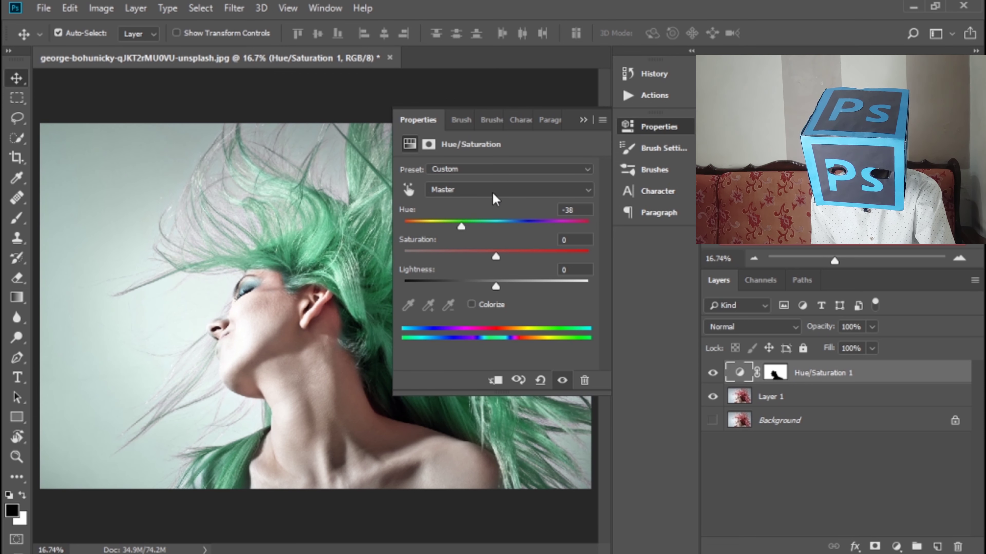
drag(462, 228, 512, 229)
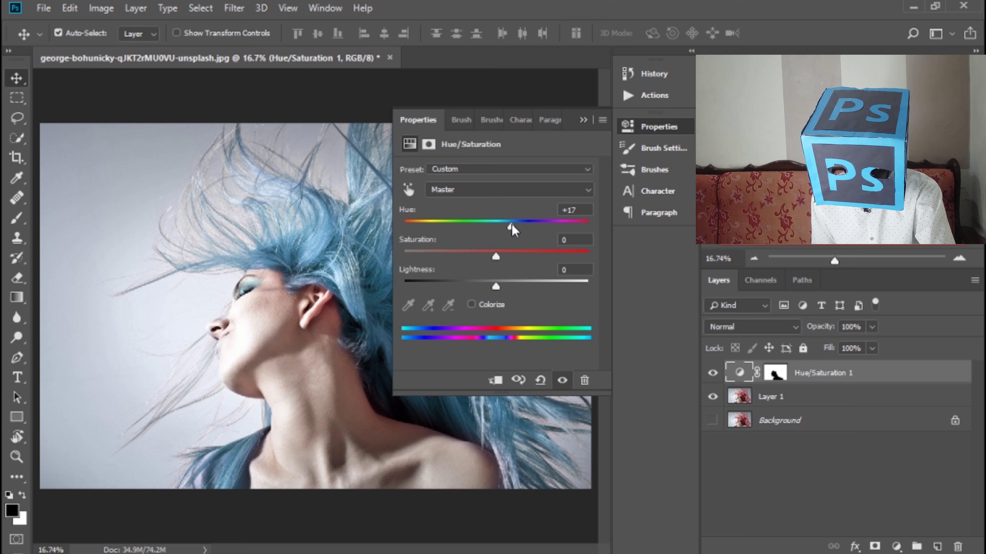
click(583, 120)
mouse_move(730, 399)
mouse_down()
mouse_move(745, 404)
mouse_move(729, 397)
mouse_up()
Merge the adjustment with Layer 1 and toggle the merged layer to compare against the original red
key(ctrl+e)
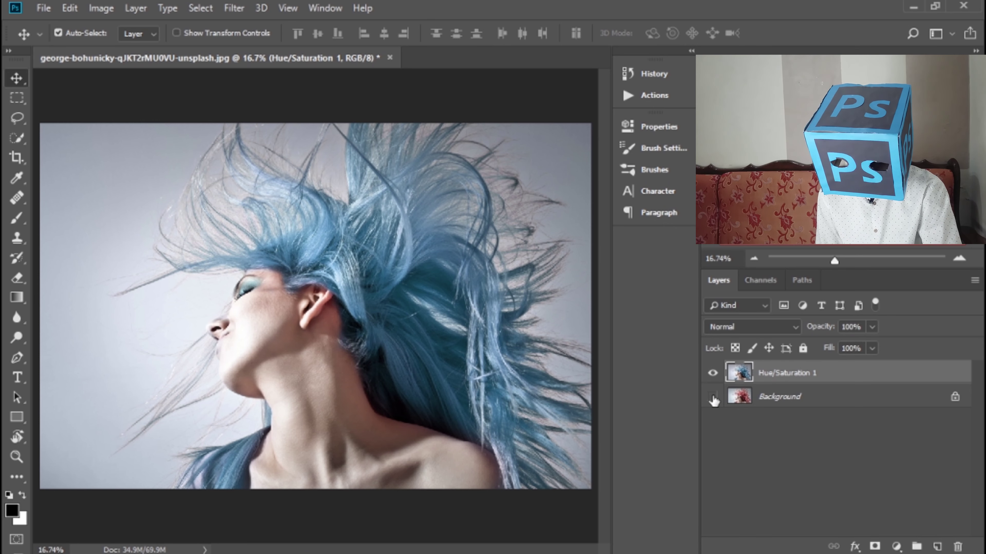
click(712, 373)
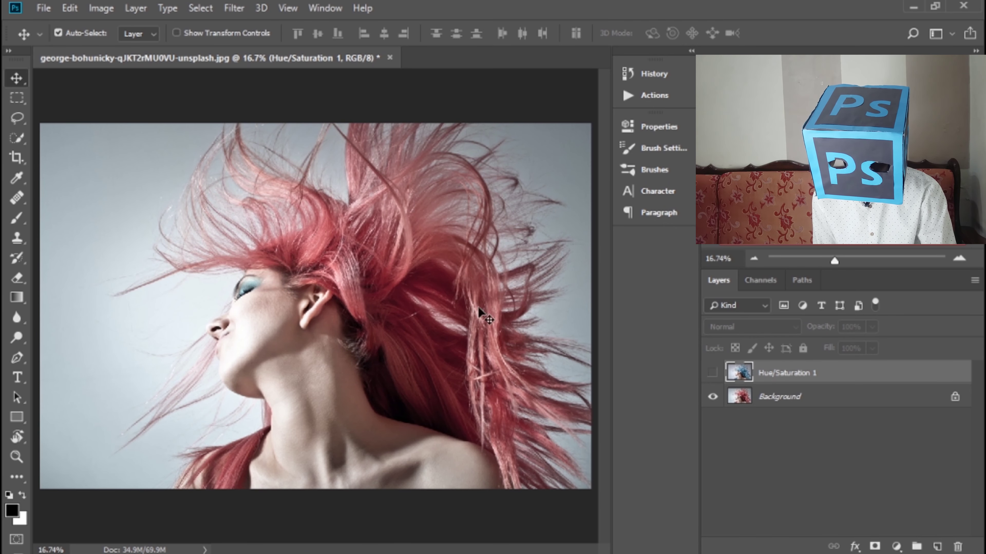
click(712, 373)
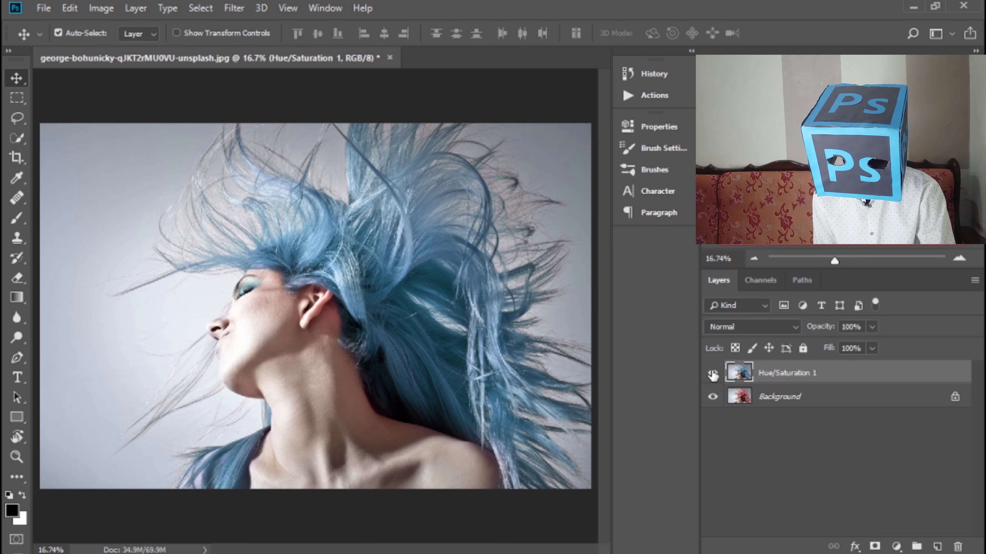